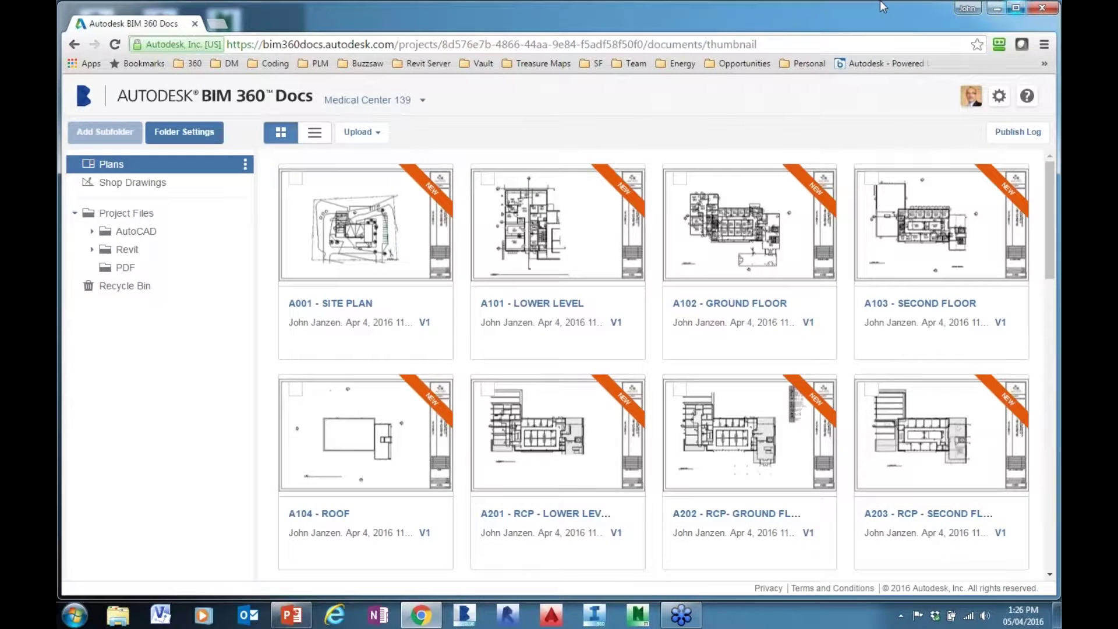
Step: Maximize the Chrome window showing the Medical Center 139 Plans sheet thumbnails
double_click(684, 13)
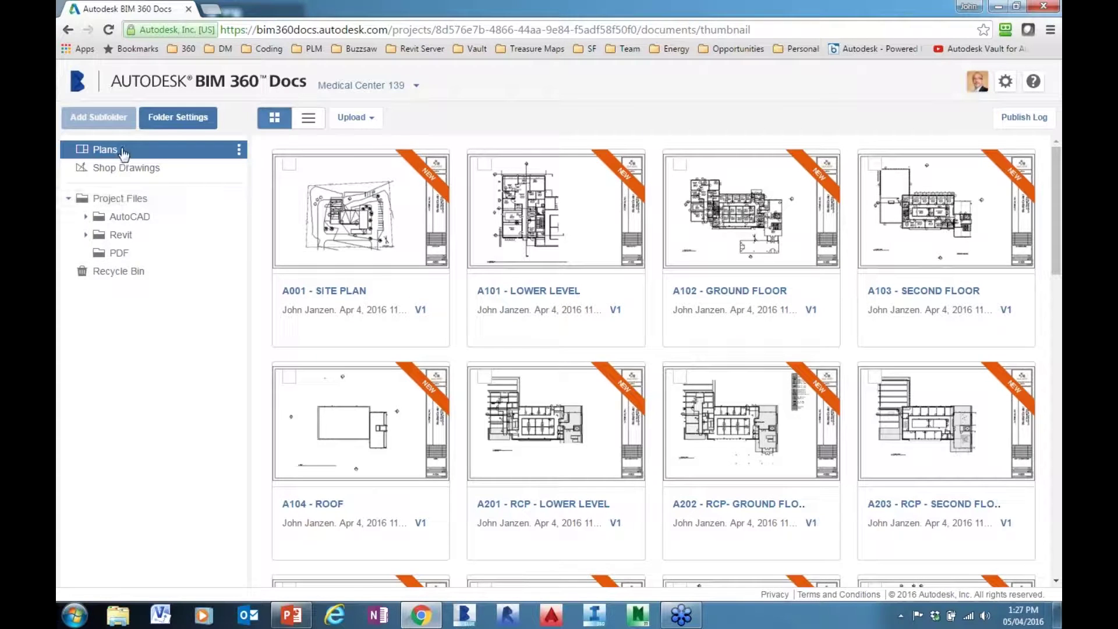
Step: Navigate to Project Files › Revit › Architecture to show the 56750_Arch model
click(125, 200)
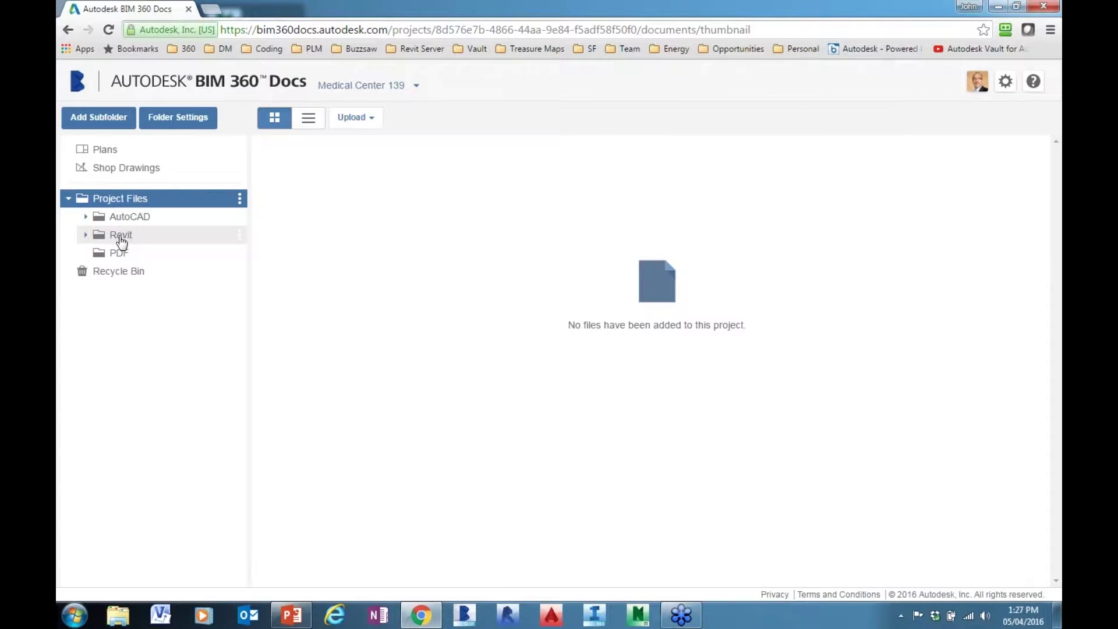
click(122, 235)
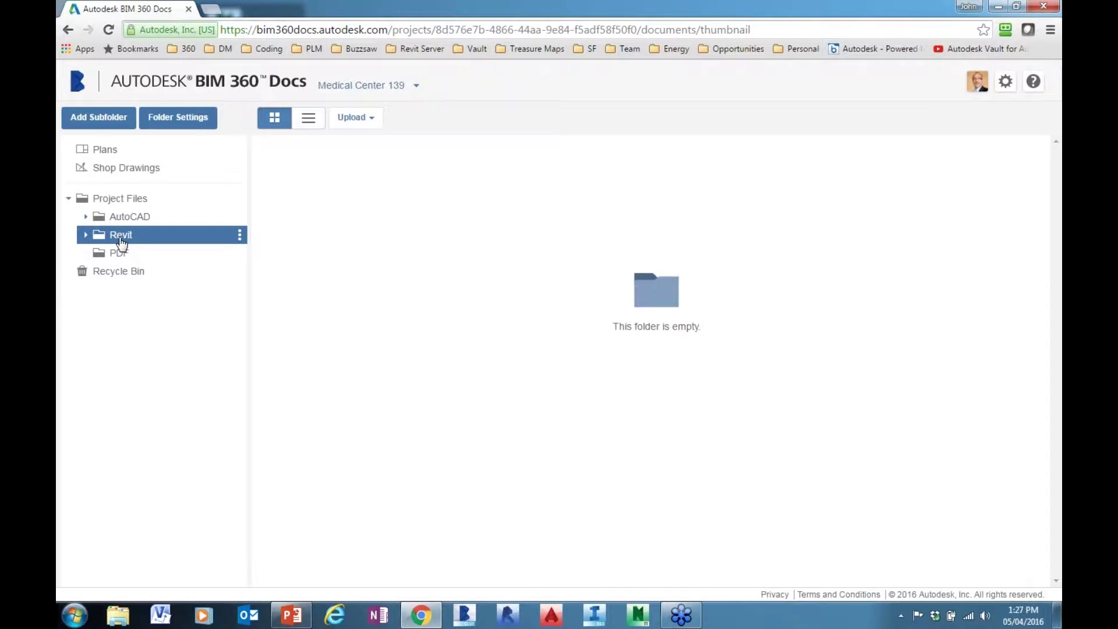
click(86, 235)
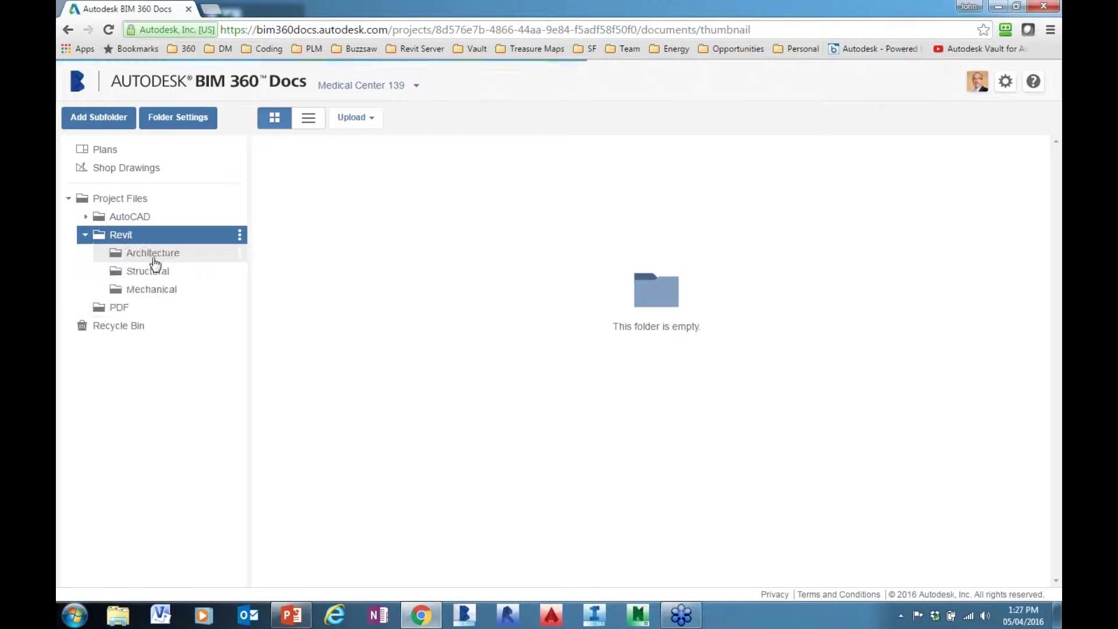
click(158, 262)
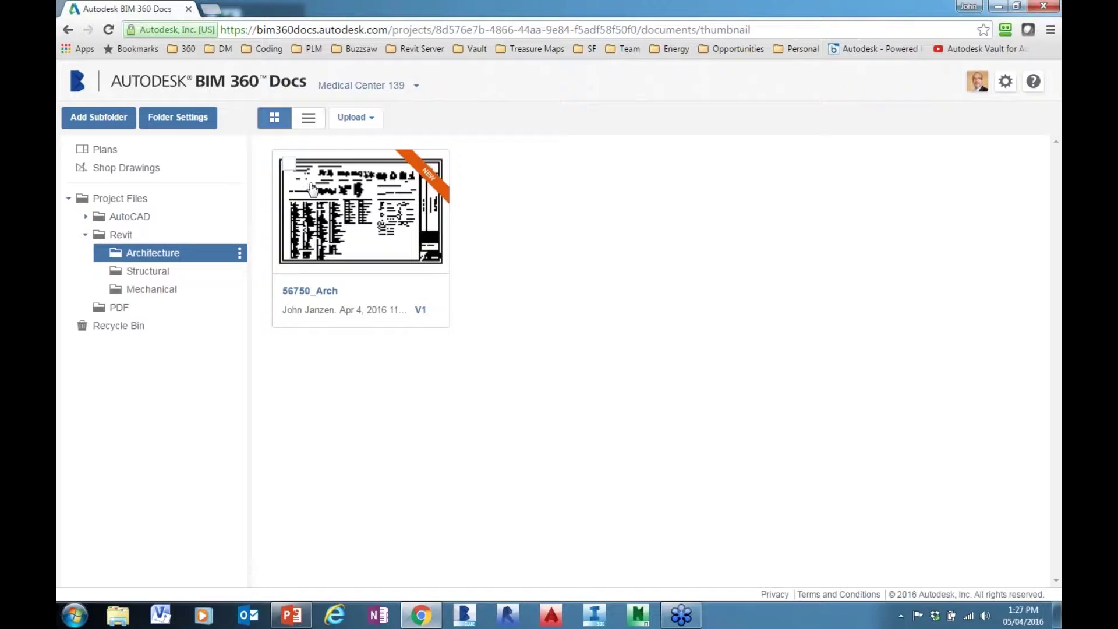
Step: Open the 56750_Arch model in the 3D viewer and show its Sheets panel
mouse_move(323, 207)
click(323, 207)
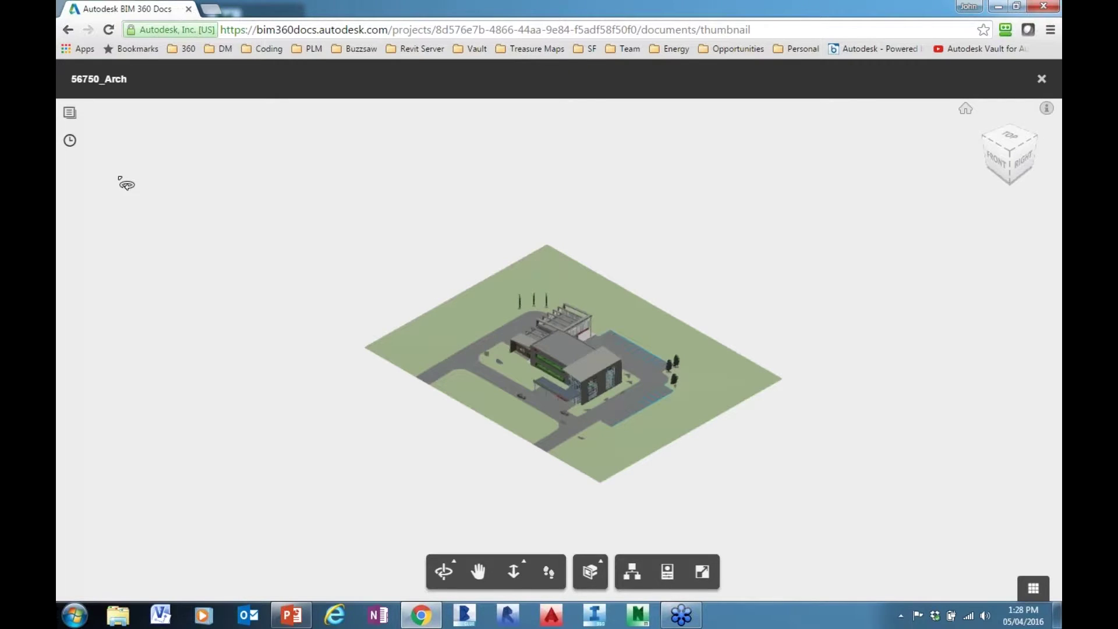
click(69, 116)
click(120, 200)
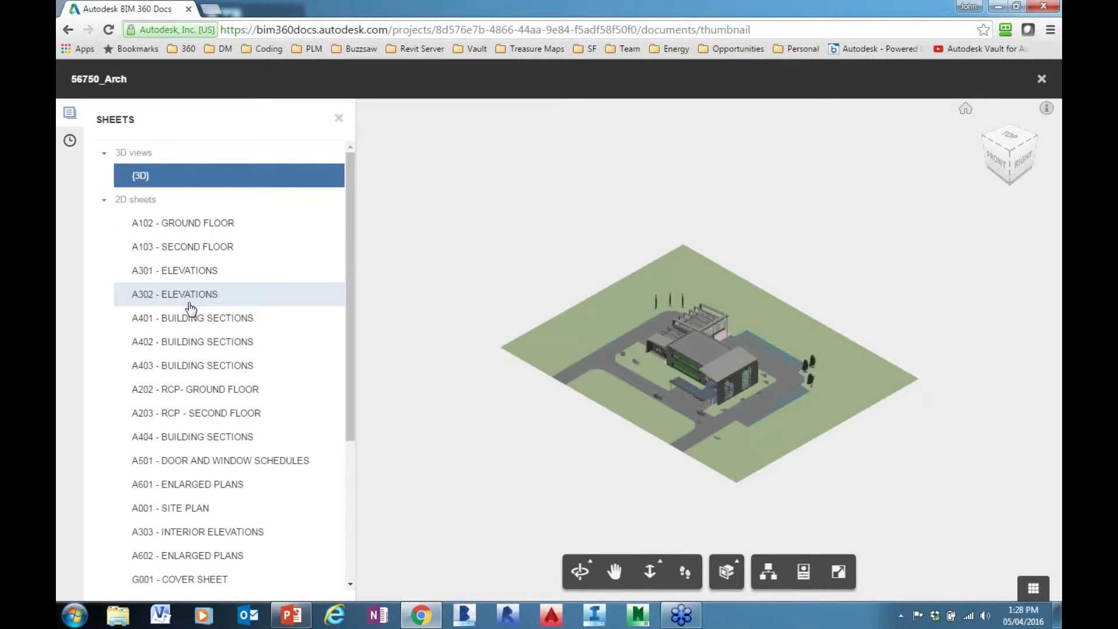
Step: Show the model's version history with V1 current, then zoom in and orbit the building
click(69, 143)
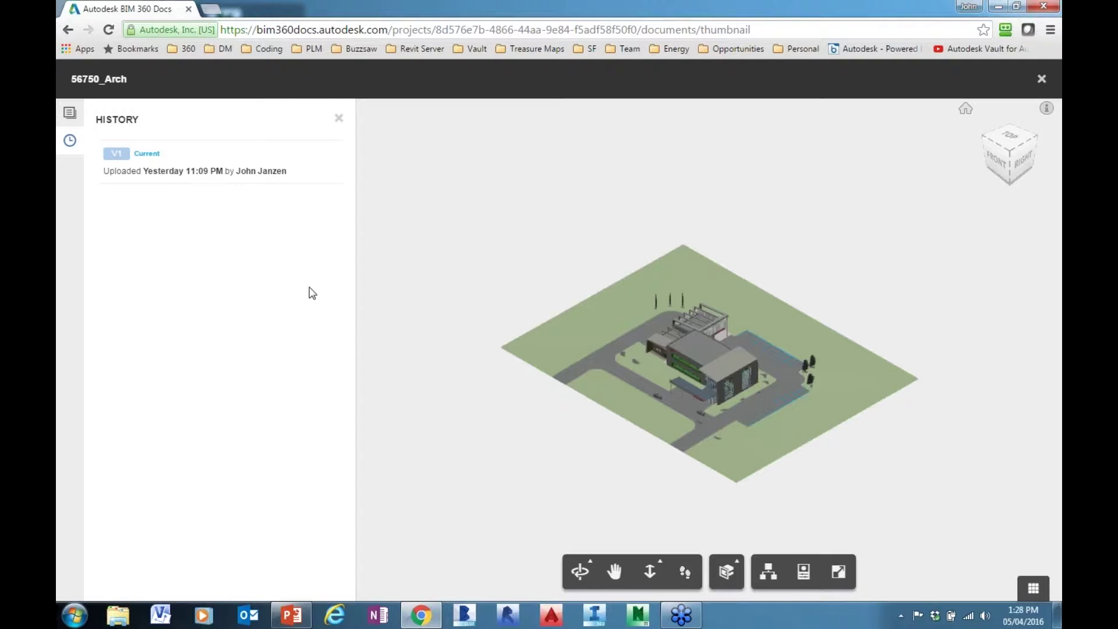
scroll(670, 362, up, 5)
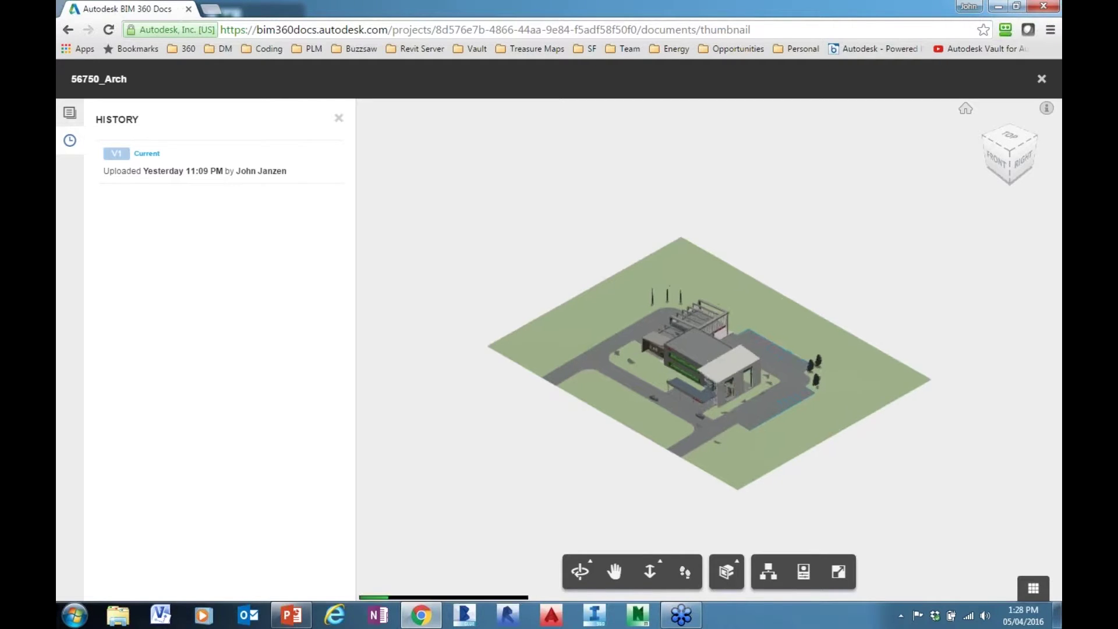
scroll(672, 362, up, 5)
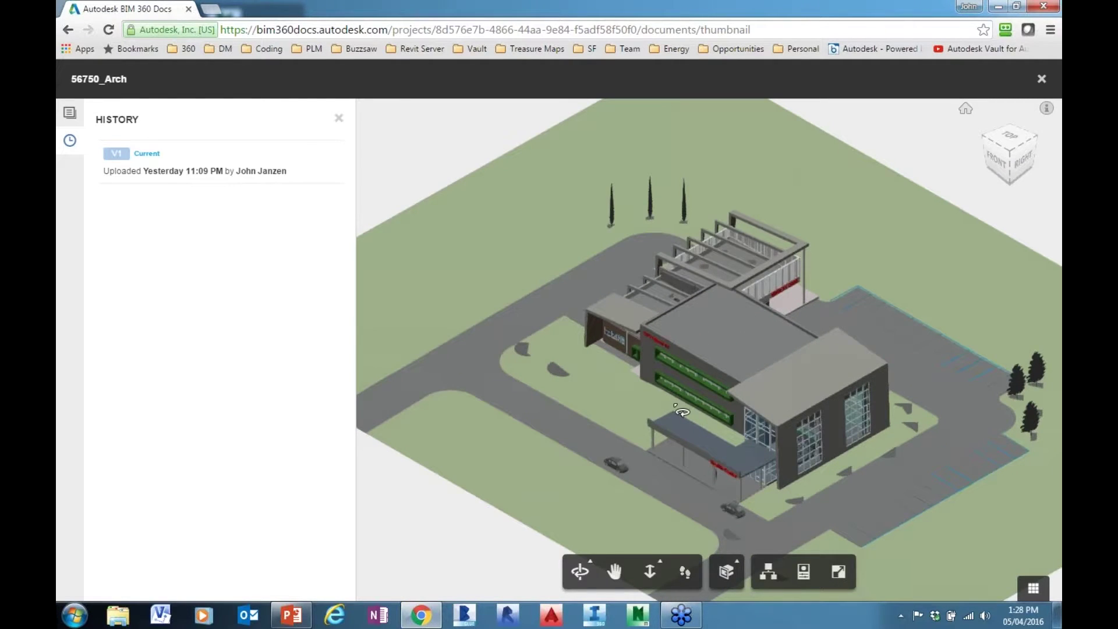
drag(680, 411, 722, 396)
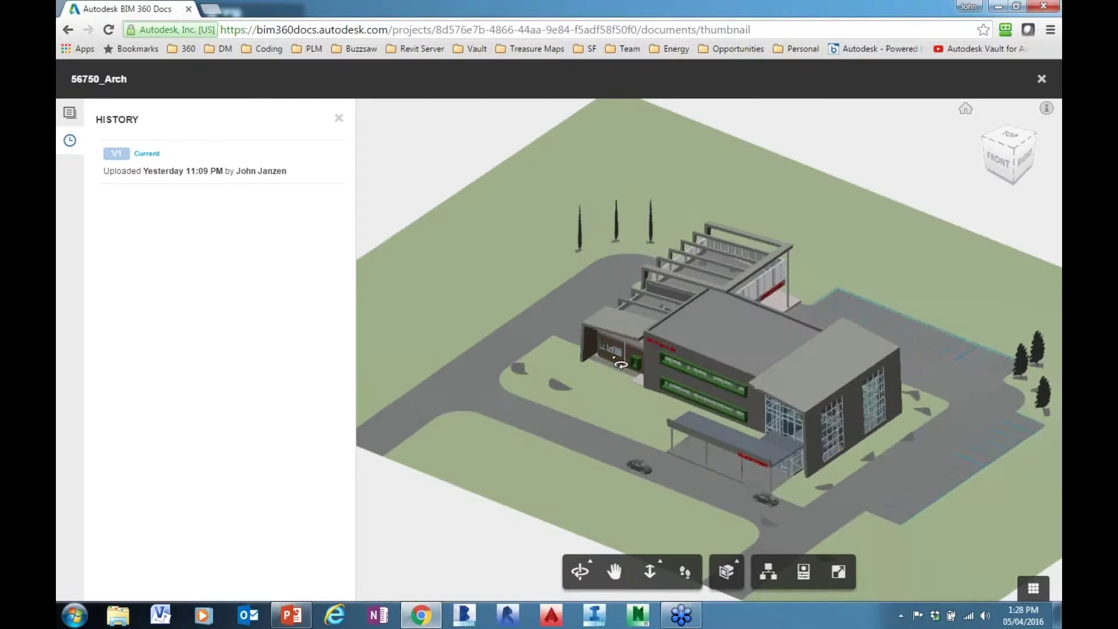
Step: Close the viewer and show the Plans folder sheets in list view
click(1041, 80)
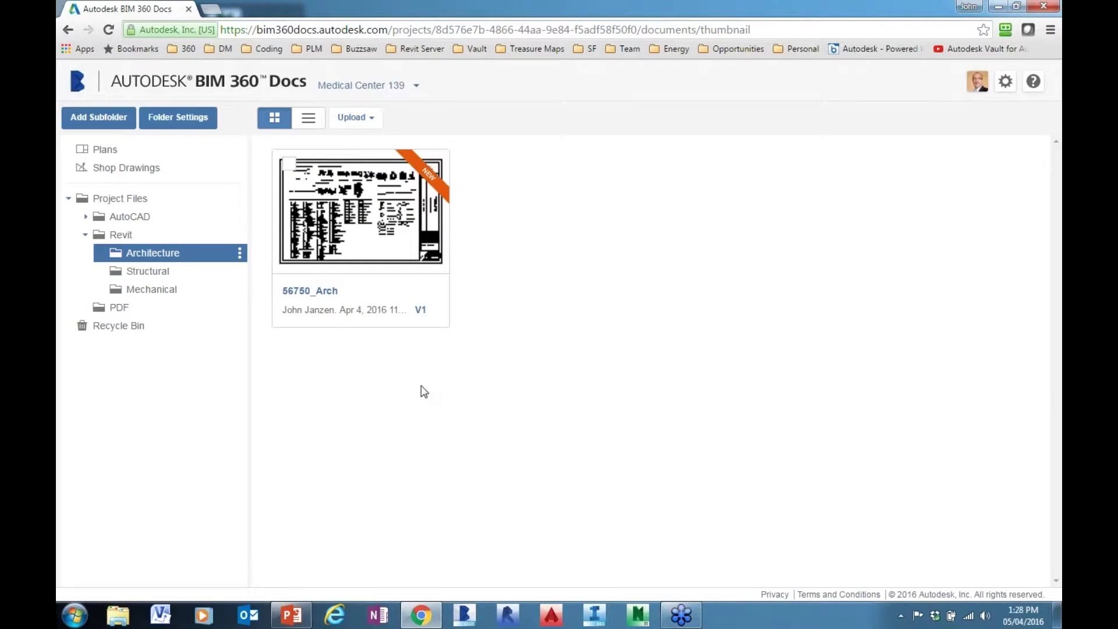
click(106, 153)
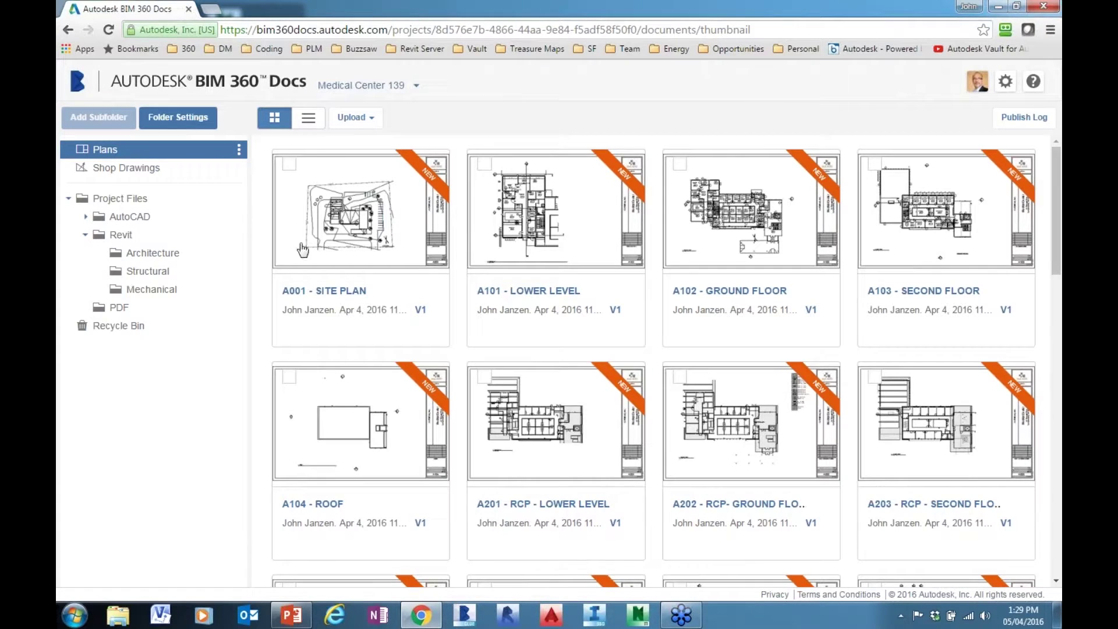
mouse_move(363, 280)
mouse_move(372, 191)
click(308, 117)
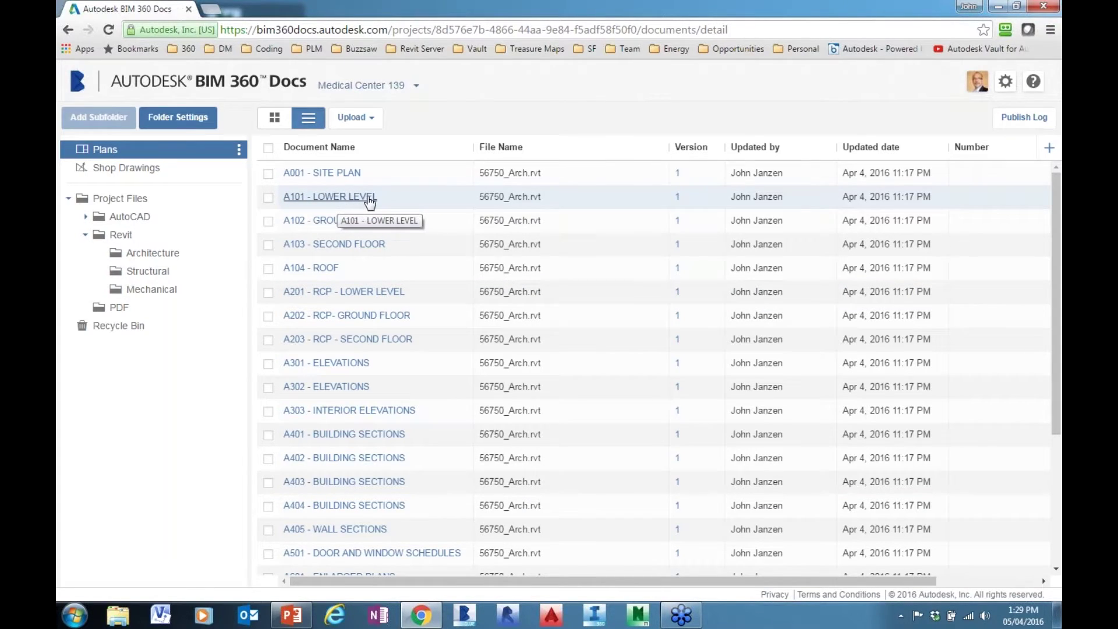
Step: Open sheet A101 - LOWER LEVEL, zoom in on DR SCRUB, and show the Markups list
click(336, 198)
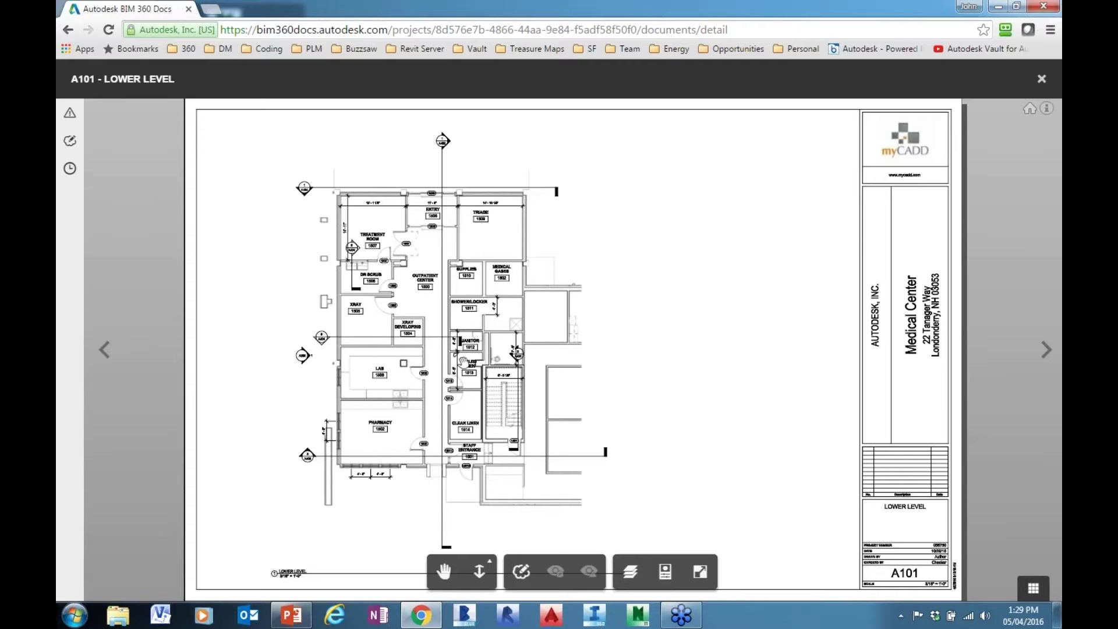
scroll(463, 356, up, 1)
scroll(450, 365, up, 1)
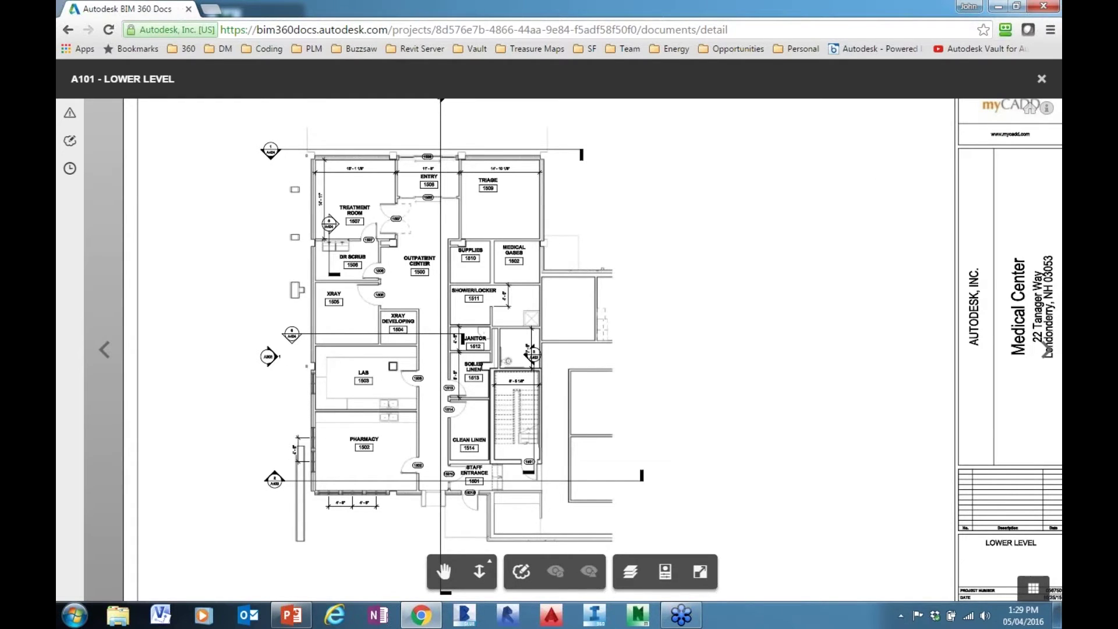
scroll(404, 288, up, 1)
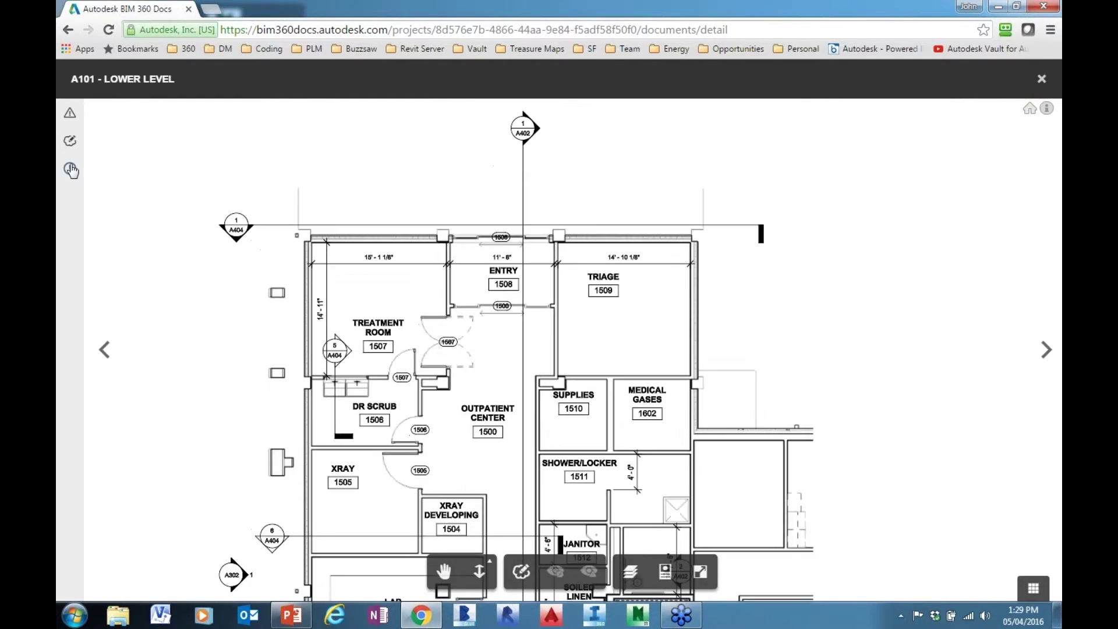
click(69, 141)
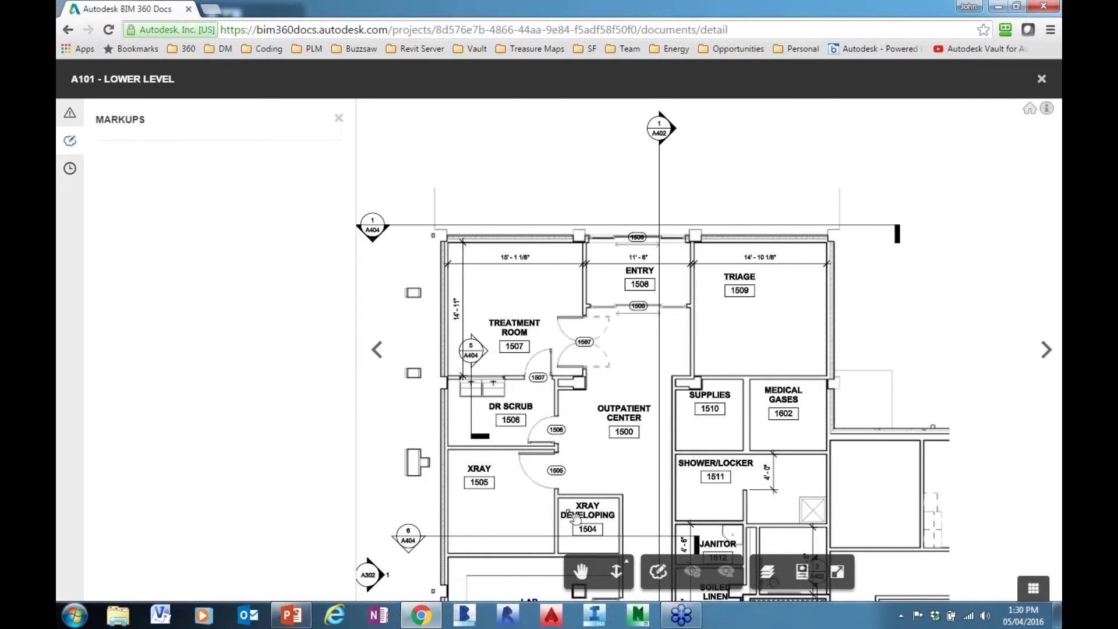
Step: Start a new markup and draw a red revision cloud around DR SCRUB
click(658, 574)
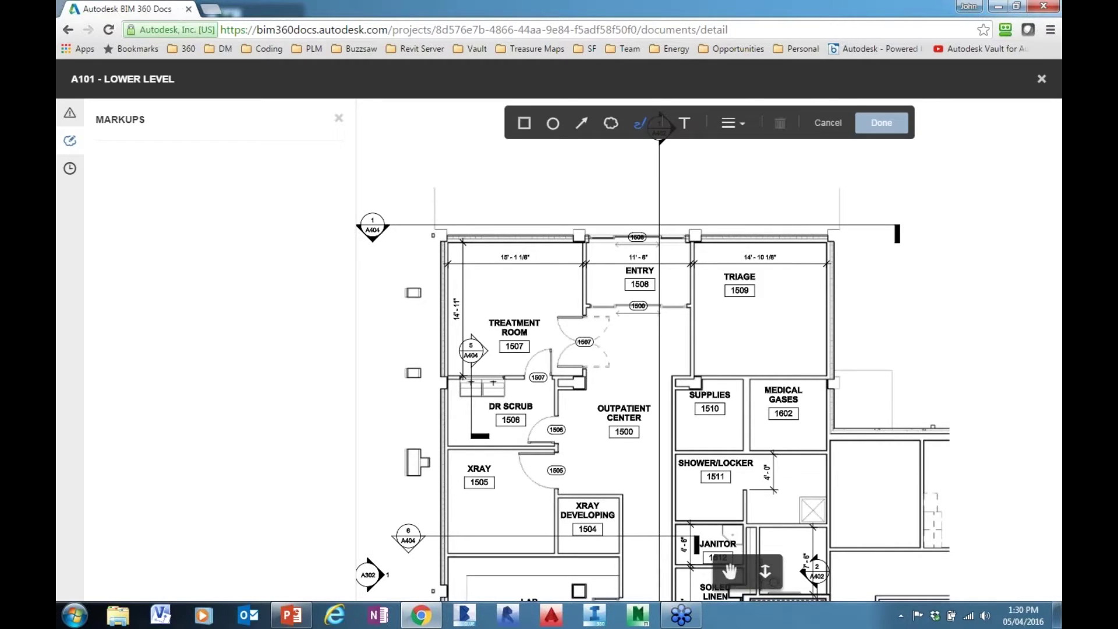
click(611, 124)
drag(419, 364, 604, 463)
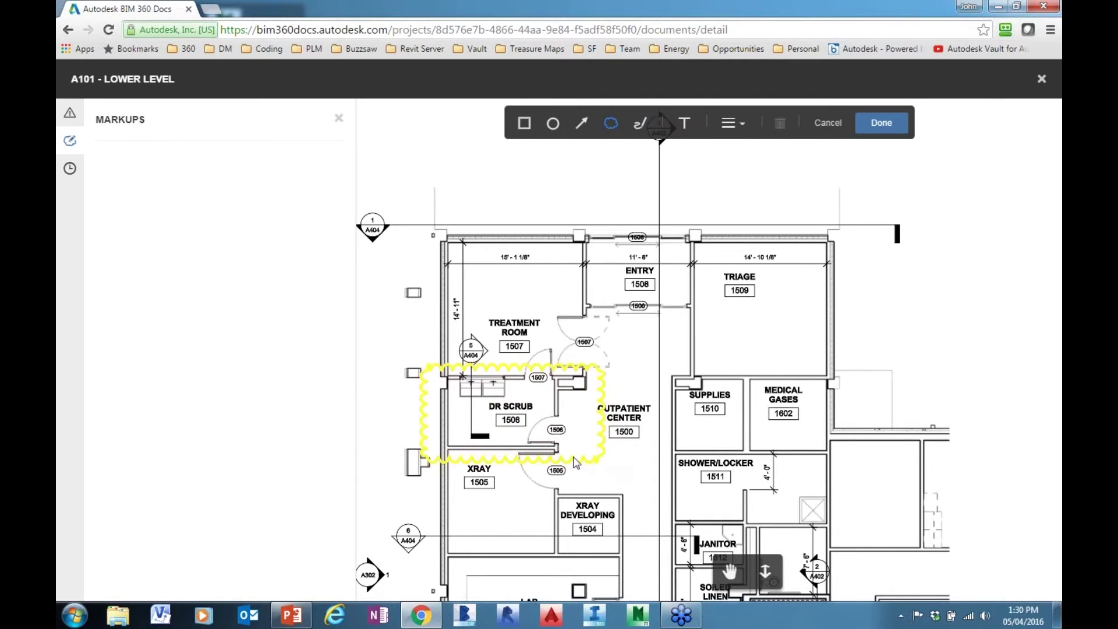
Step: Add the text note 'Room name to change to simply SCRUB' beside the cloud
click(686, 124)
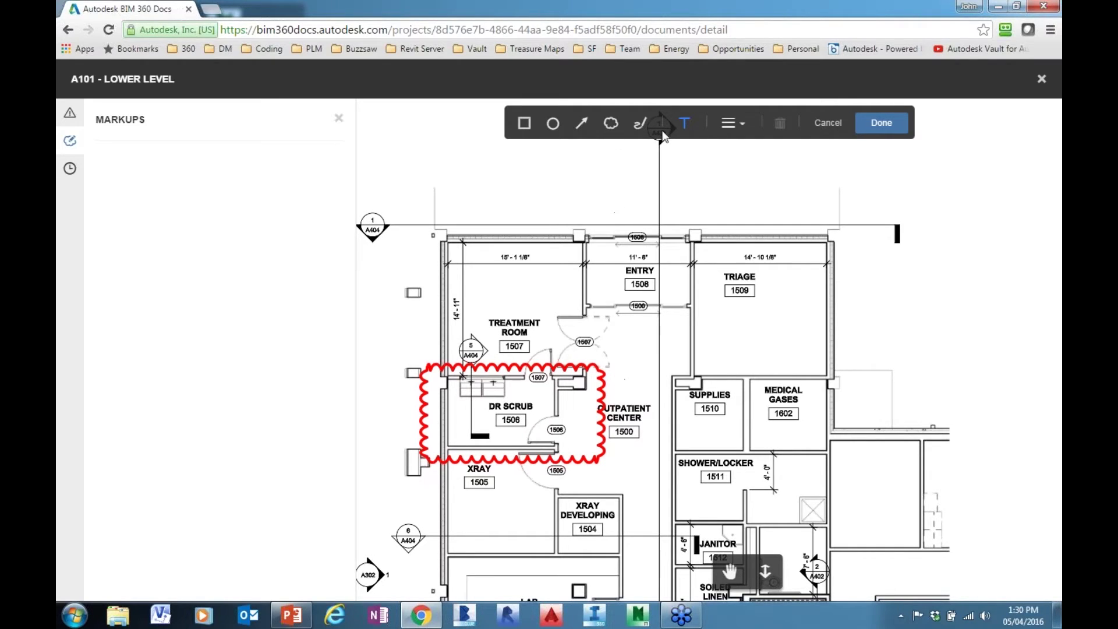
click(615, 379)
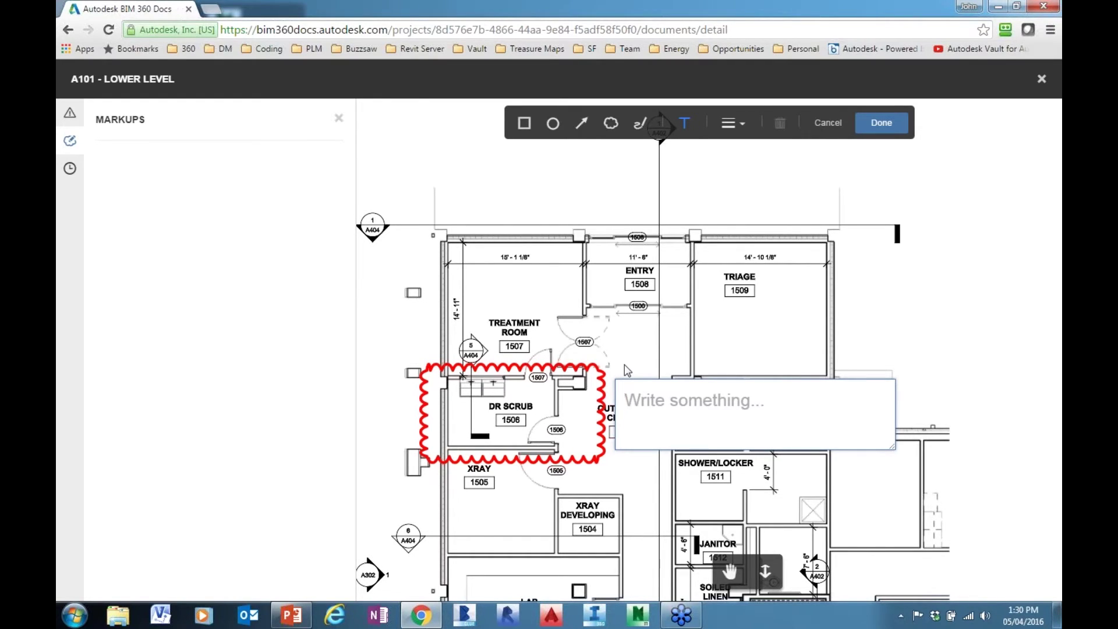
text(Room name )
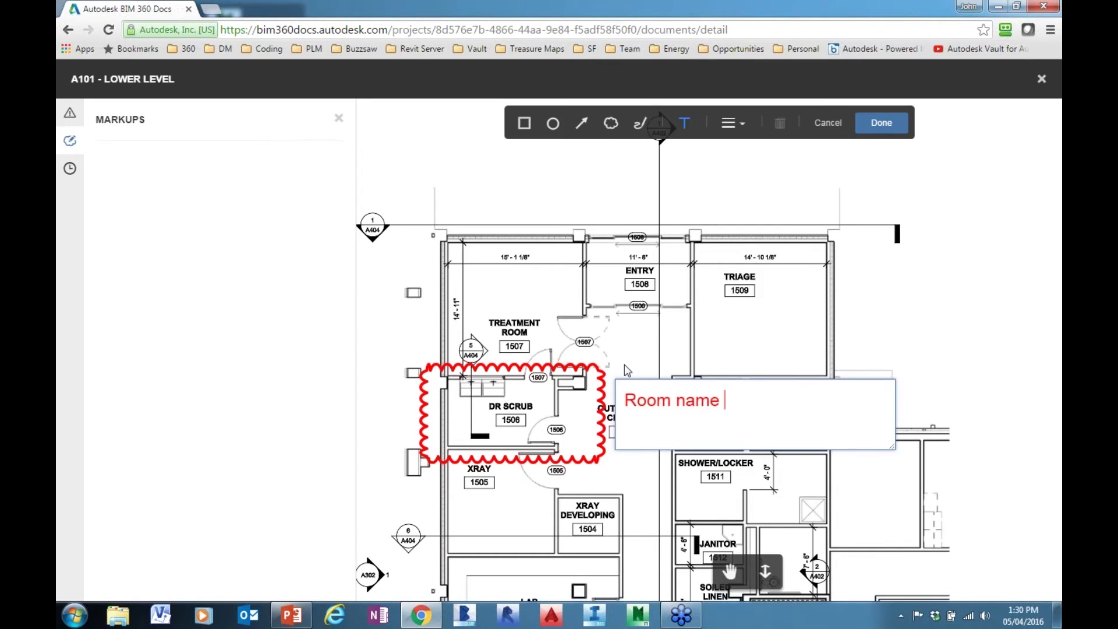
text(to chang)
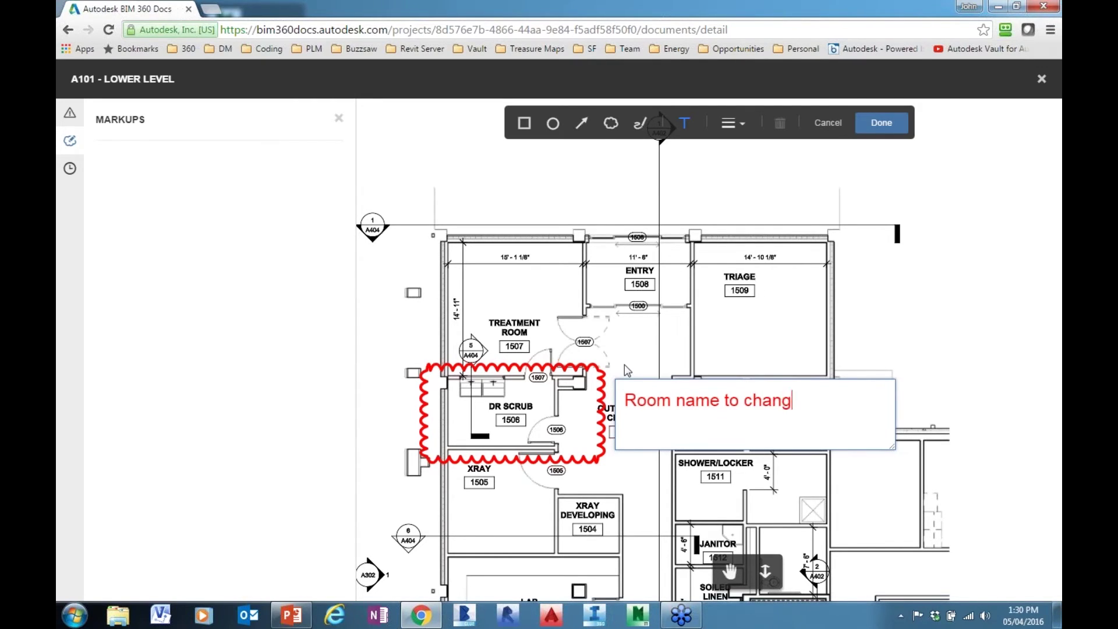
text(e to simply SCRUB)
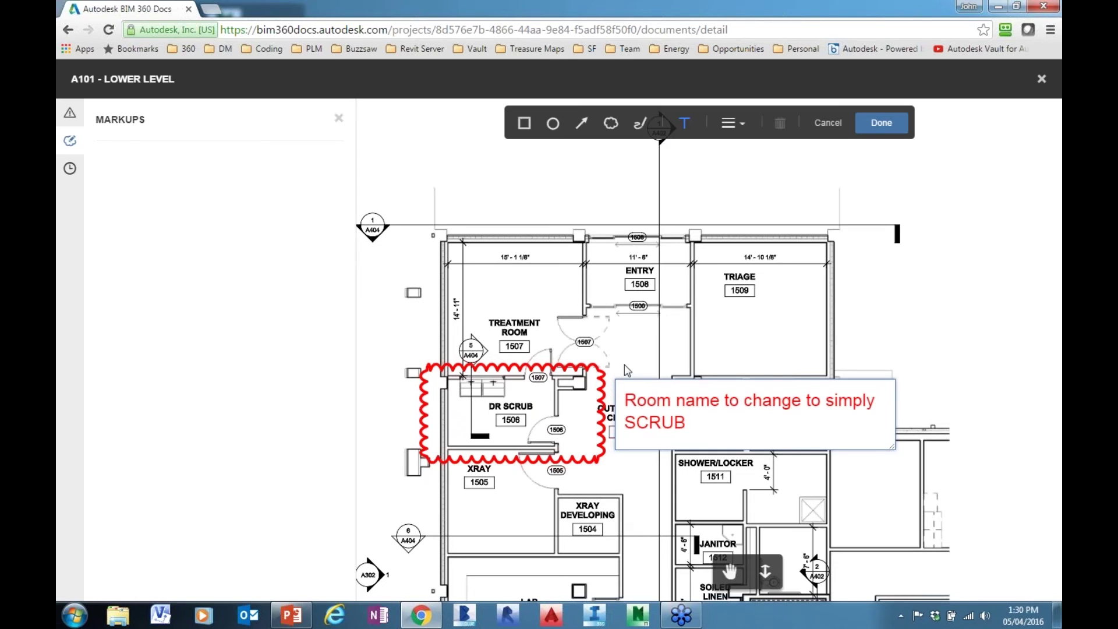
click(624, 364)
click(639, 396)
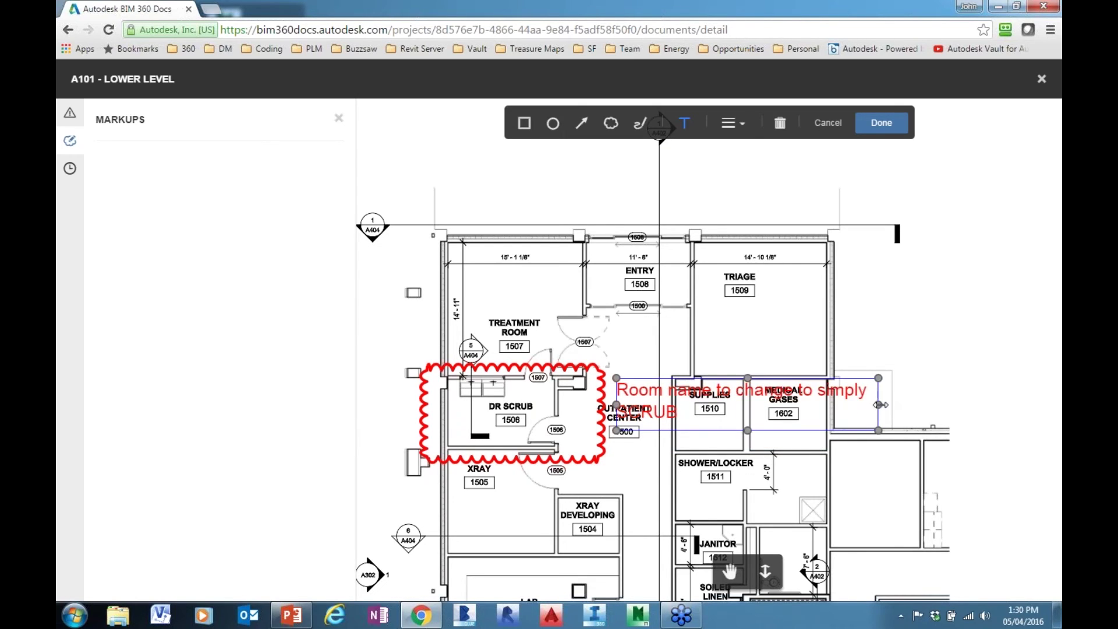